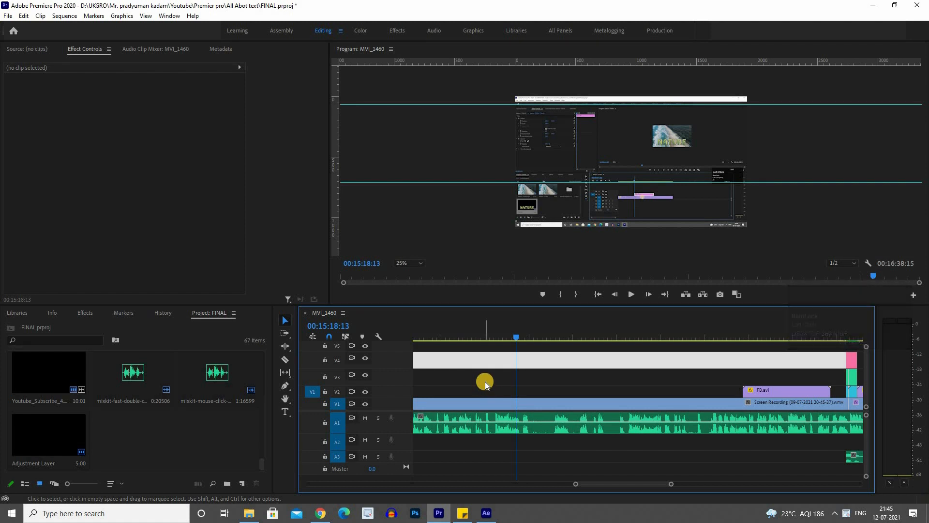
Create a new 1920 × 1080 adjustment layer at 25 fps with square pixels in the project.
scroll(504, 381, "up", 5)
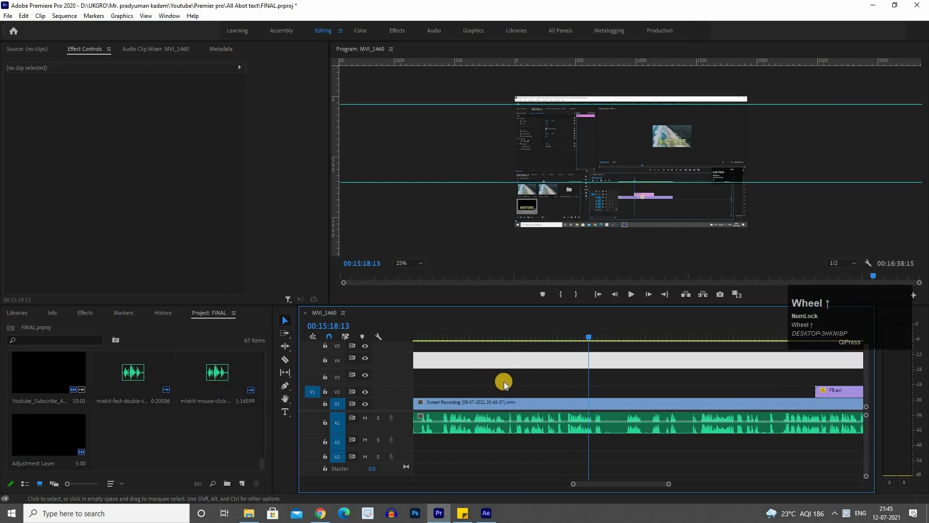
left_click(238, 464)
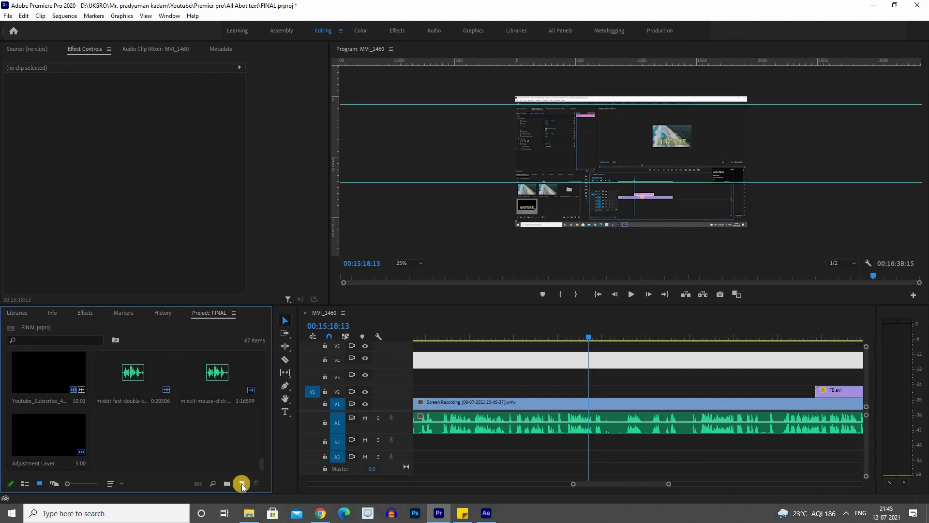
left_click(242, 484)
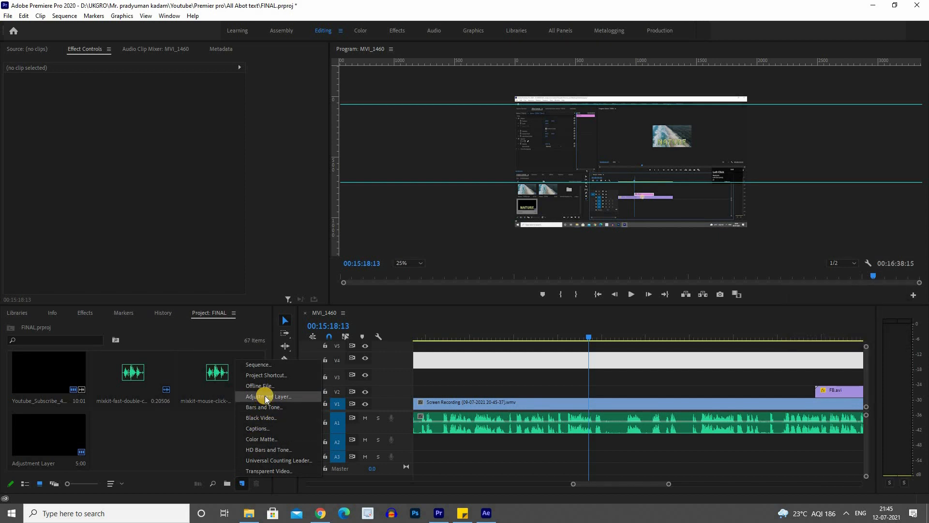
left_click(265, 396)
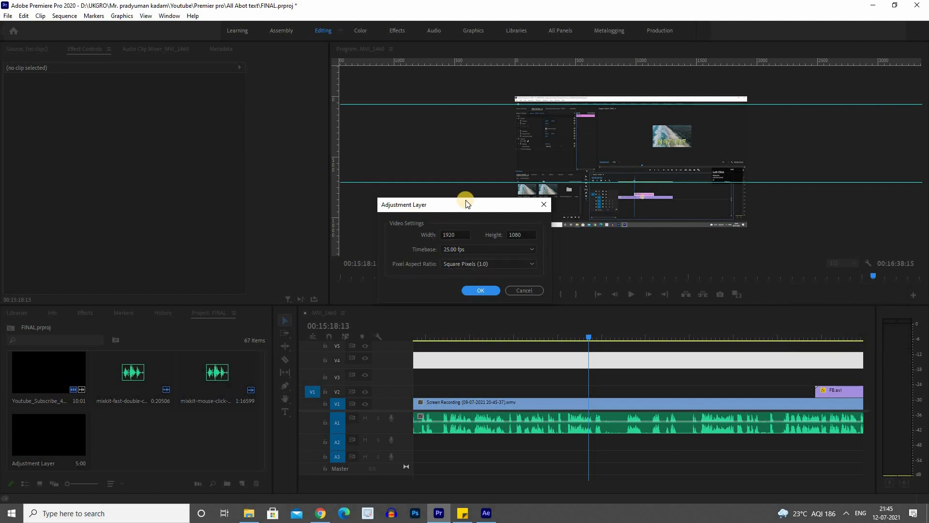
left_click(478, 290)
Place the new adjustment layer on track V2 above the screen recording clip.
left_click(177, 440)
left_click(130, 442)
left_click(187, 437)
left_click(129, 440)
left_click_drag(106, 446, 595, 390)
Play the sequence from just before the adjustment layer to preview that section.
left_click(538, 335)
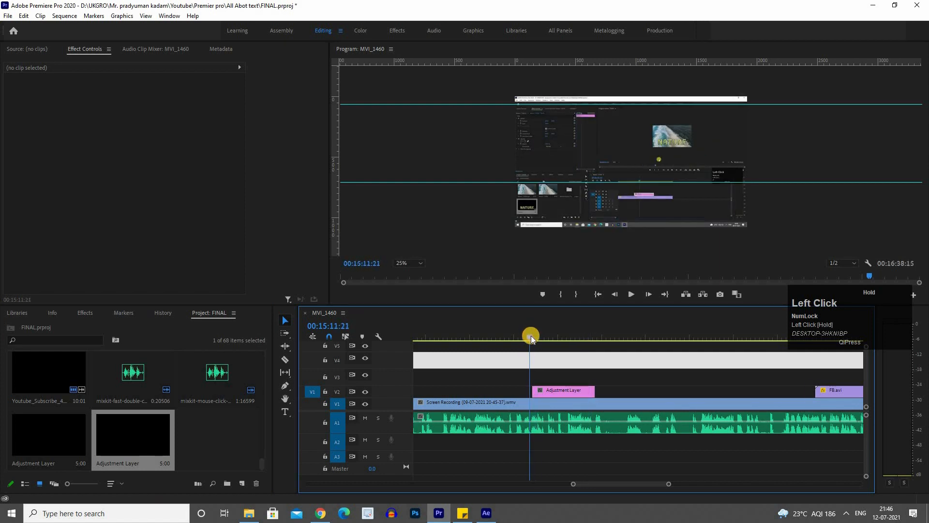
key("space")
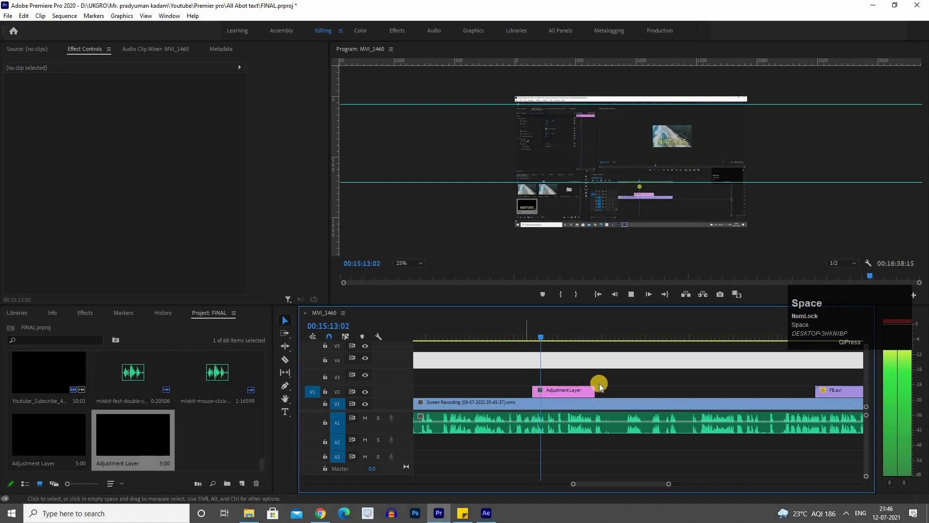
key("space")
left_click(483, 379)
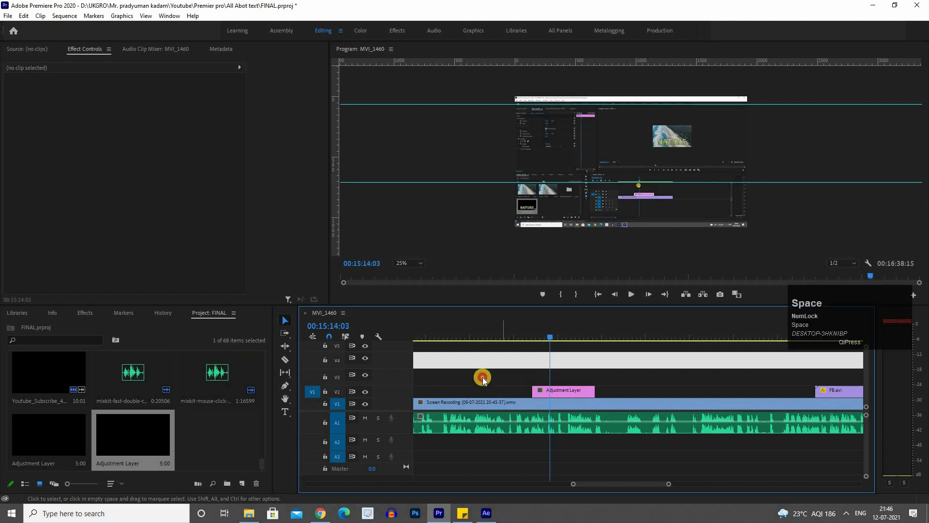
Replace the adjustment layer clip on V2 with a linked After Effects composition.
left_click(541, 392)
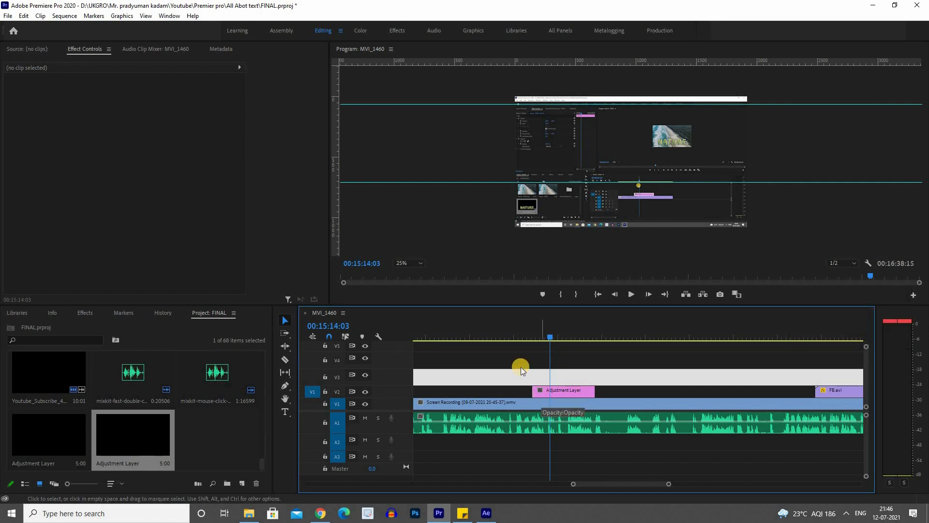
left_click(543, 392)
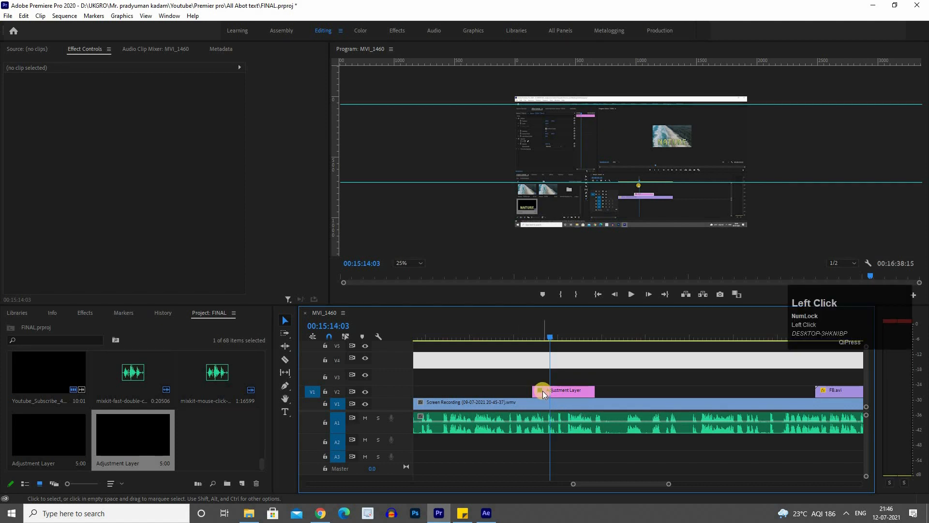
left_click(542, 391)
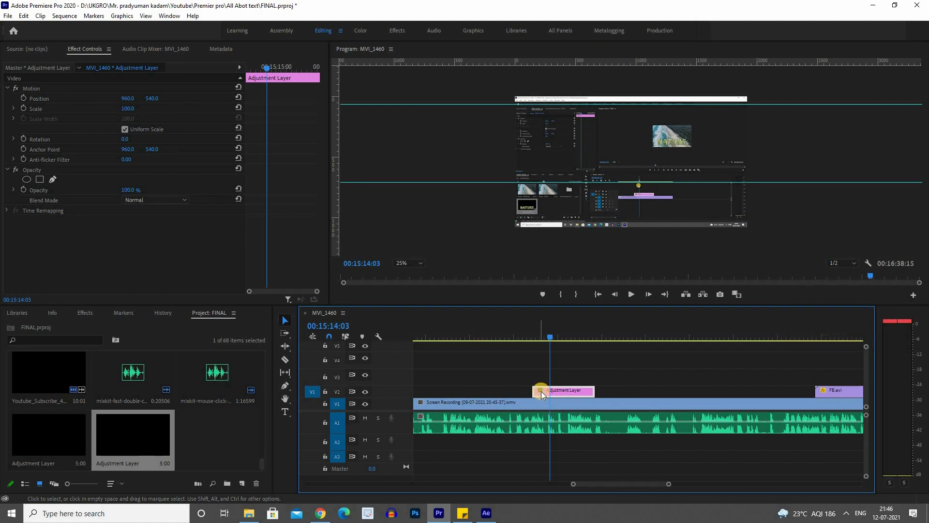
right_click(541, 391)
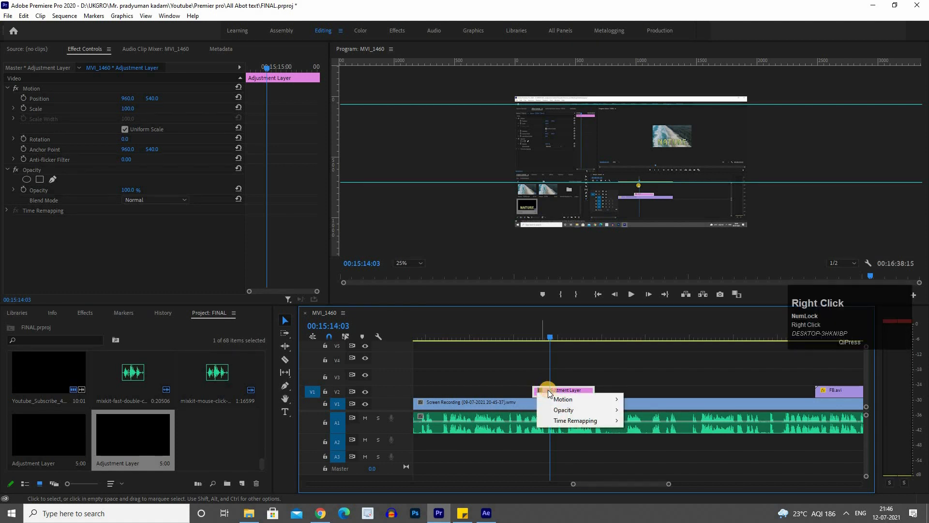
left_click(548, 392)
right_click(546, 390)
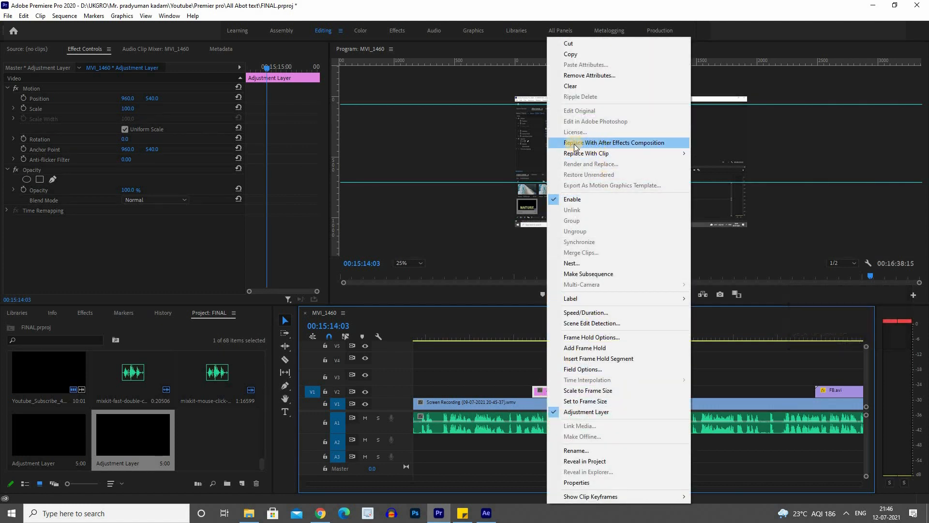
left_click(606, 146)
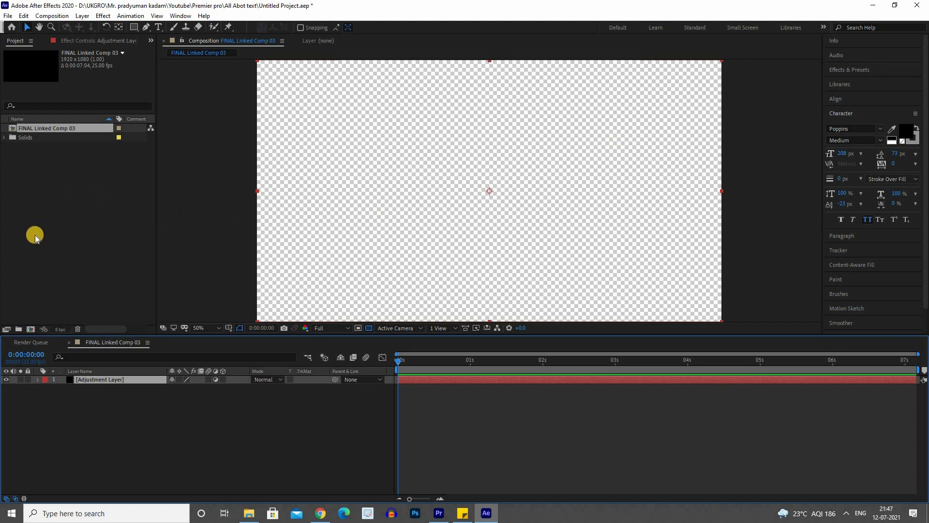
Save the After Effects project as Untitled Project.aep in the All Abot text folder, overwriting the existing file.
left_click(142, 436)
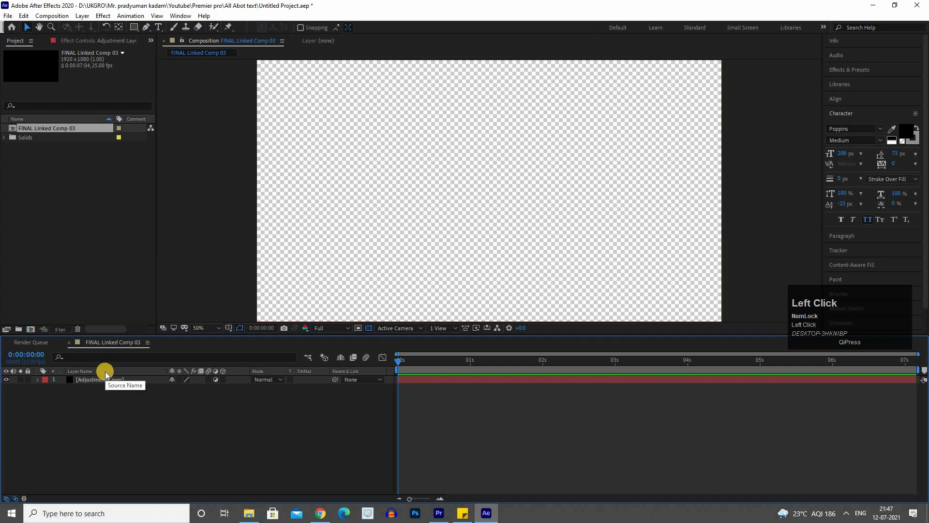
key("ctrl+shift+s")
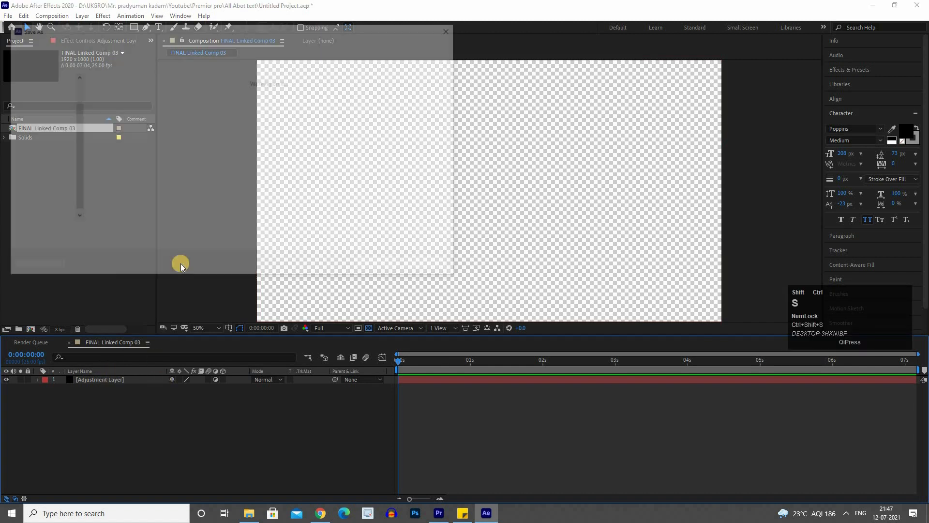
left_click(278, 116)
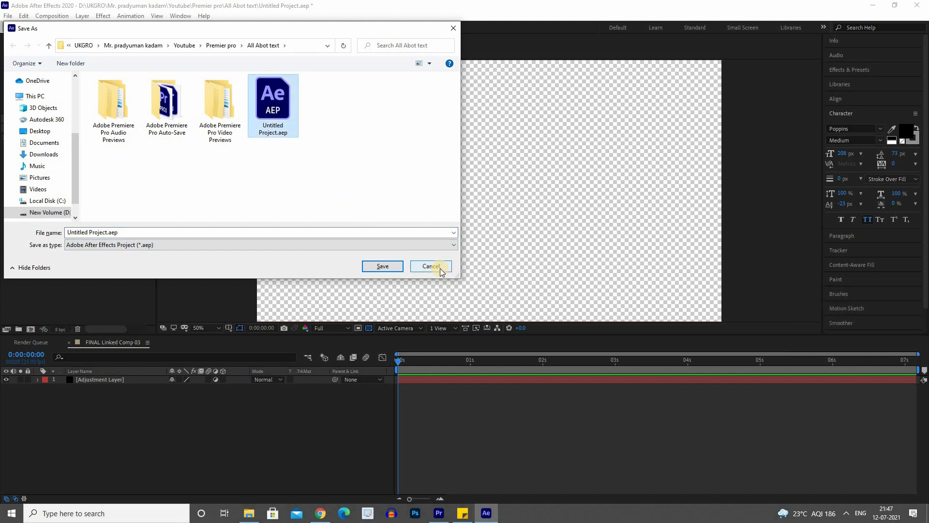
left_click(388, 267)
left_click(493, 259)
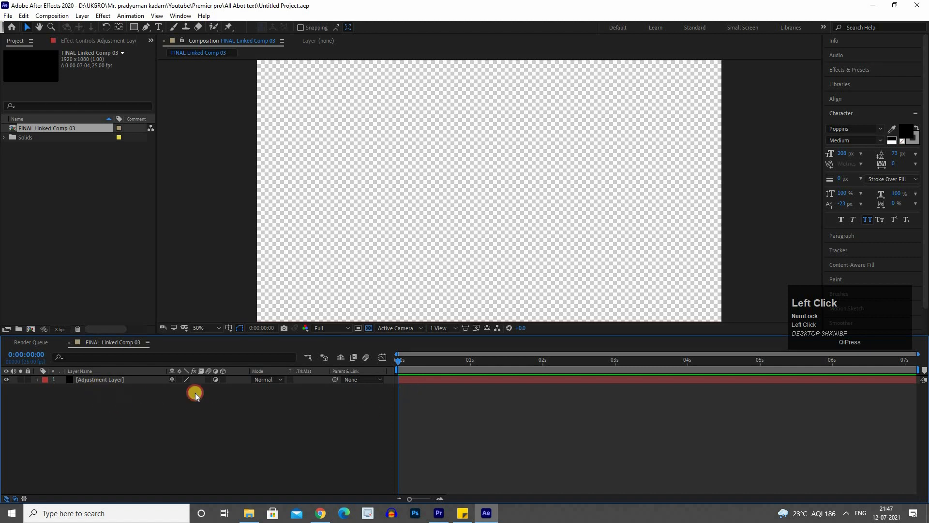
Add a text layer reading "PK100.in" to the linked composition.
left_click(158, 26)
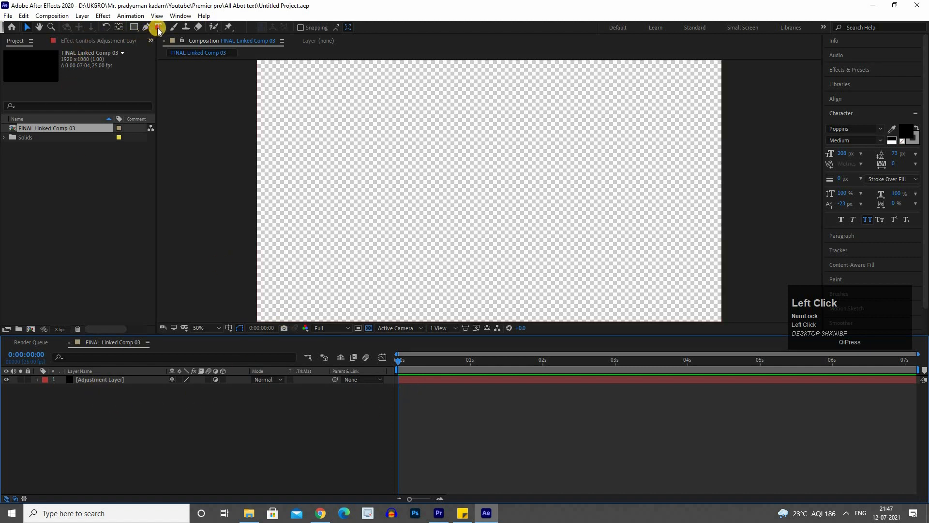
left_click(328, 217)
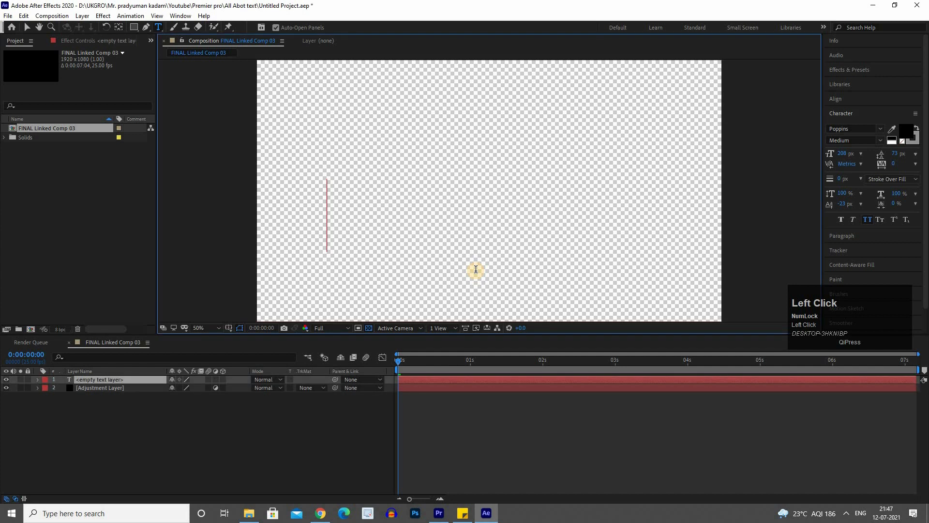
type("PK100")
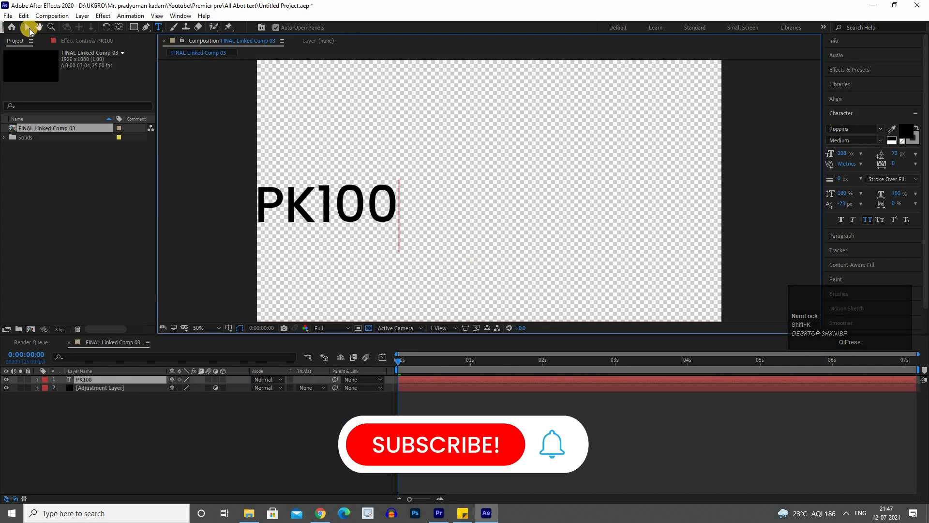
type(".in")
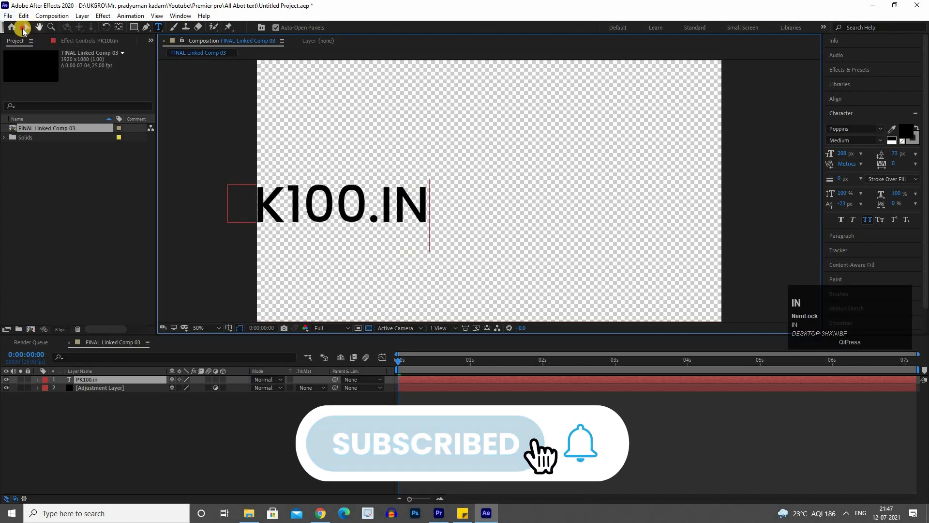
Enlarge the PK100.in text and centre it in the frame.
left_click(27, 25)
left_click(525, 188)
left_click_drag(526, 188, 590, 221)
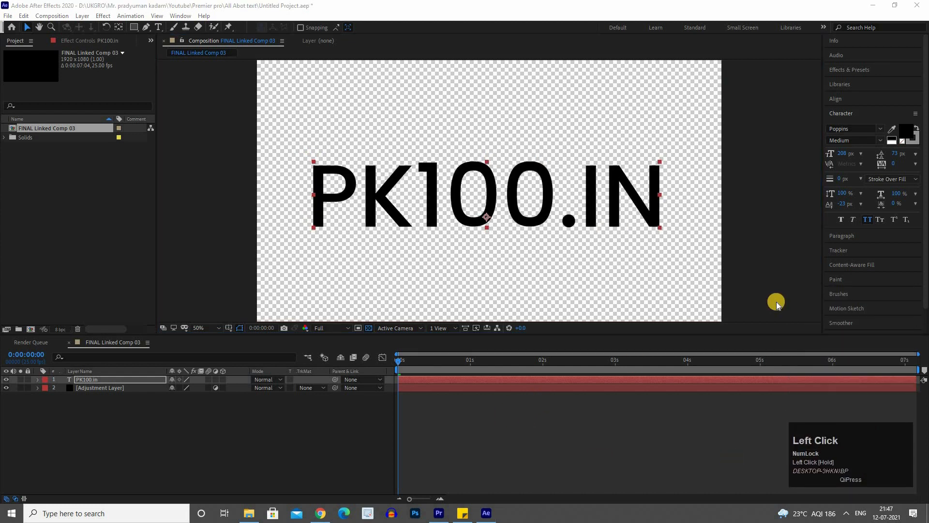
Apply the 3D Bouncing In Centered text animation preset to the PK100.in layer.
left_click(855, 70)
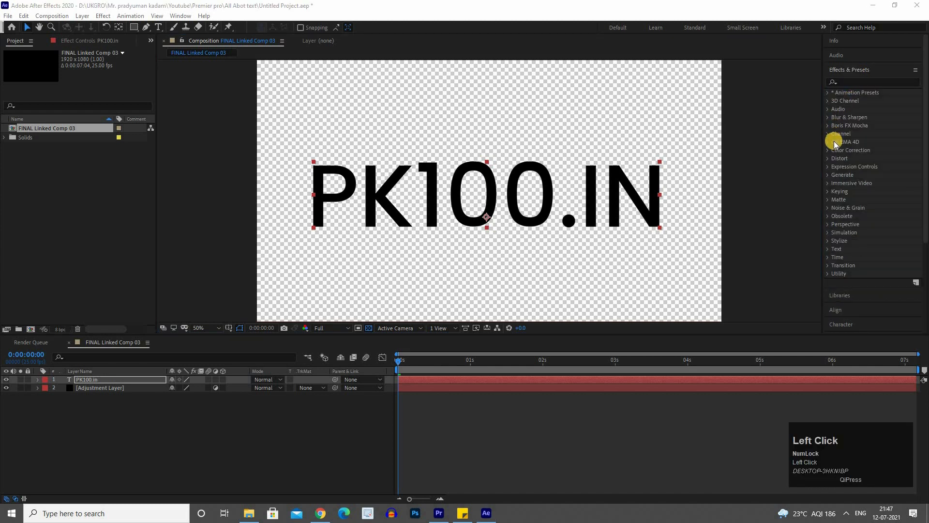
left_click(828, 94)
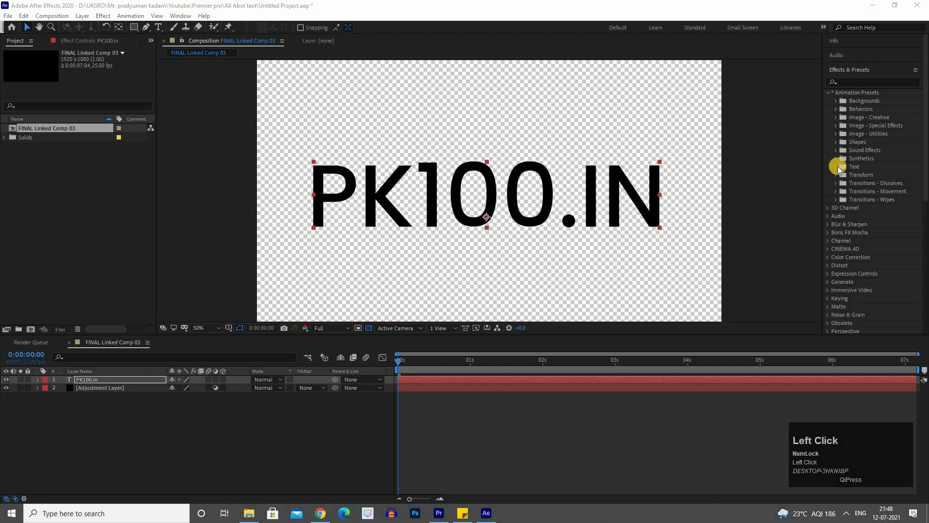
left_click(837, 167)
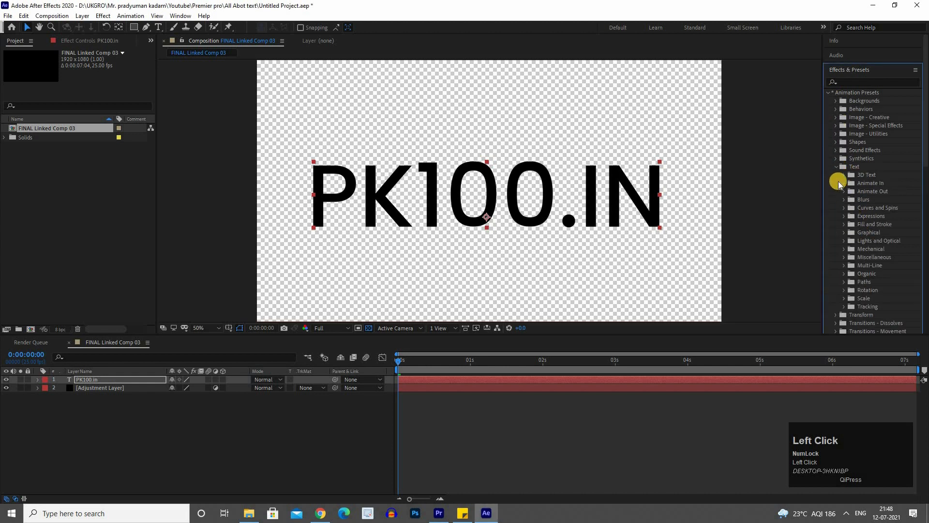
left_click(845, 174)
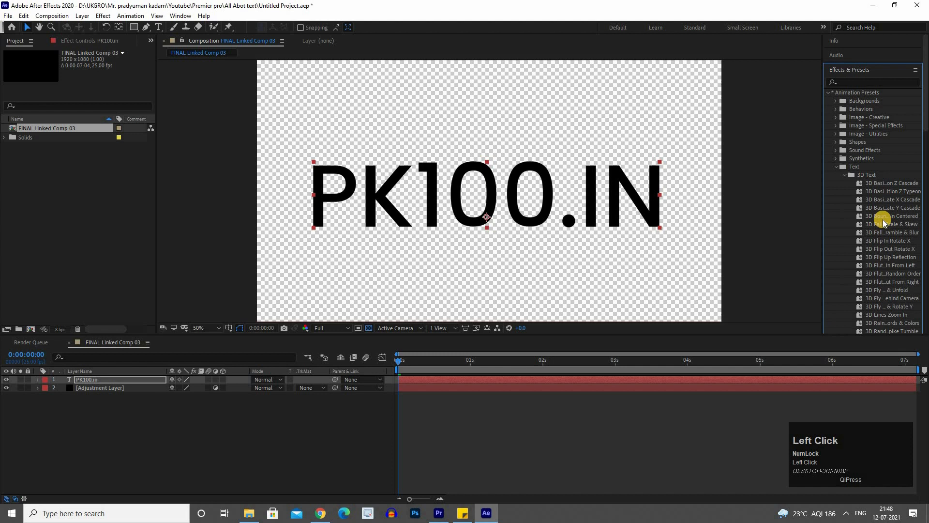
left_click_drag(884, 218, 417, 381)
Play the composition from the start to preview the text animation.
key("space")
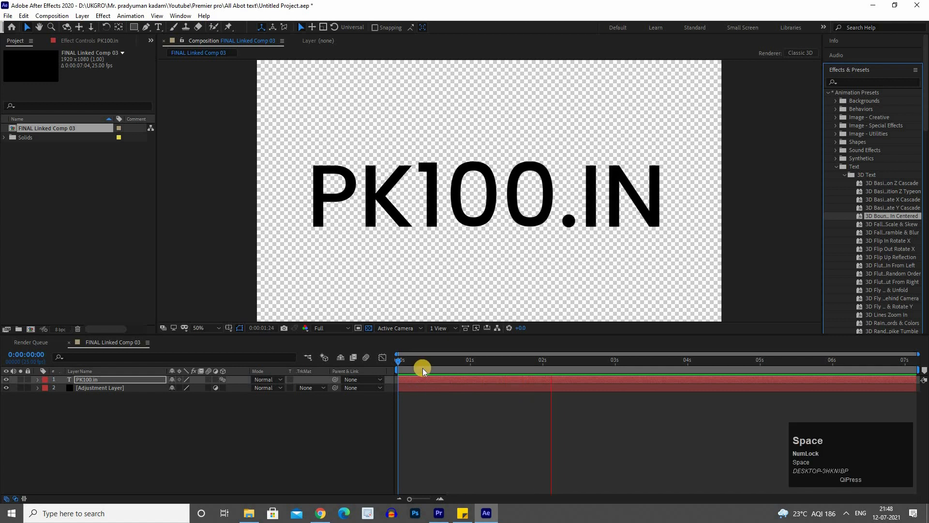
key("space")
left_click(346, 409)
left_click(400, 363)
key("space")
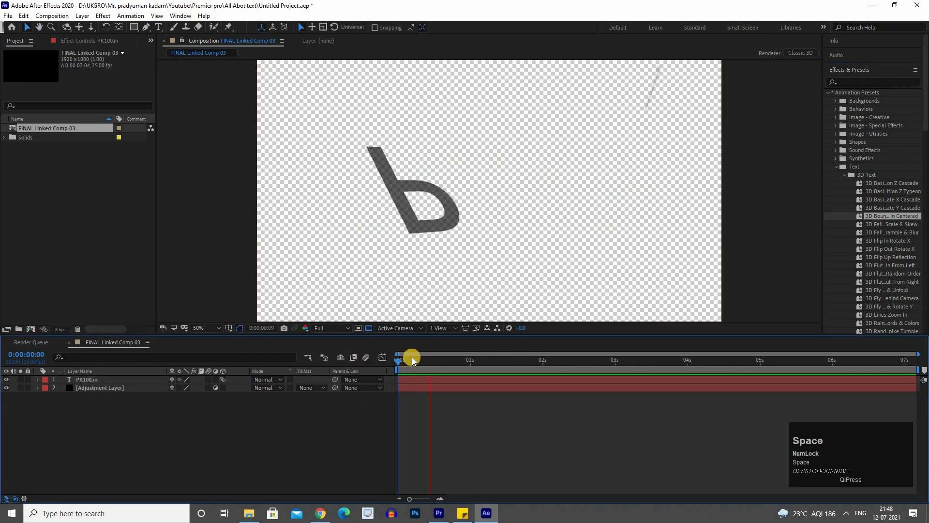
left_click(258, 415)
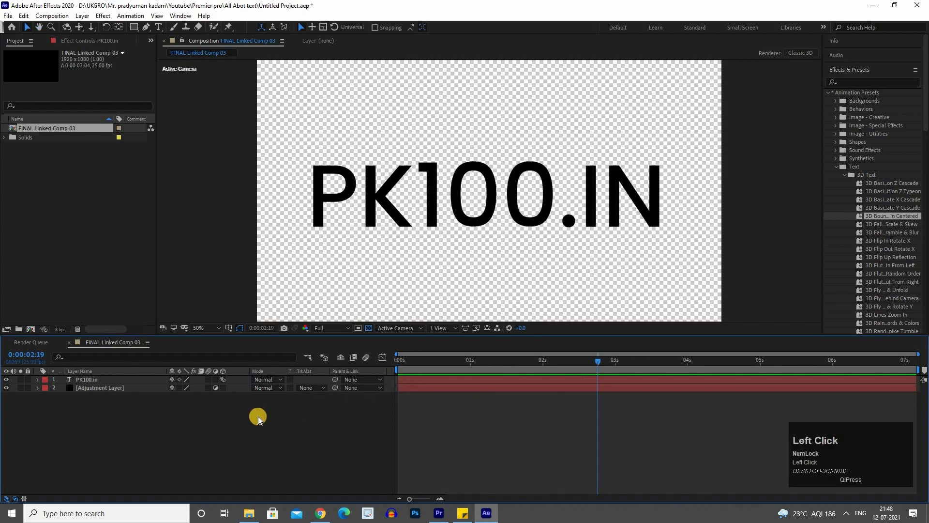
Save the composition project and play the linked clip in the Premiere Pro sequence.
key("ctrl+s")
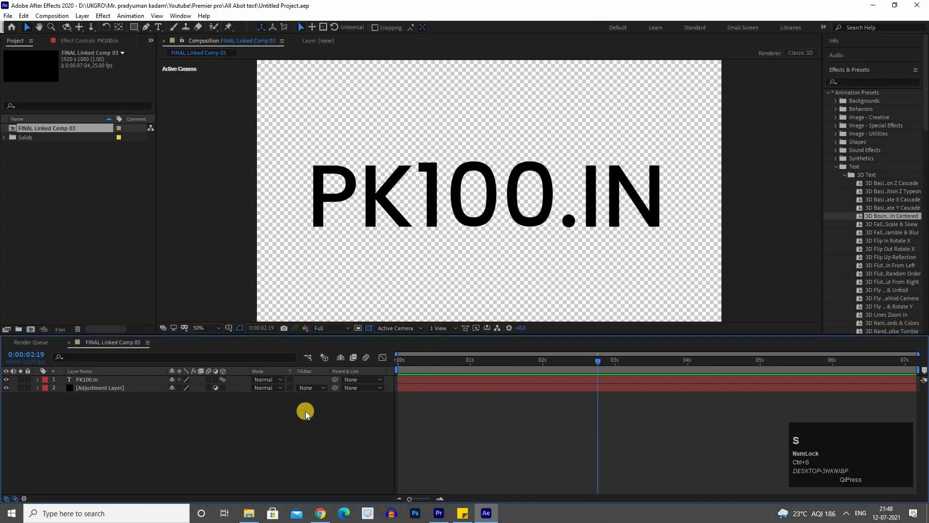
left_click(439, 514)
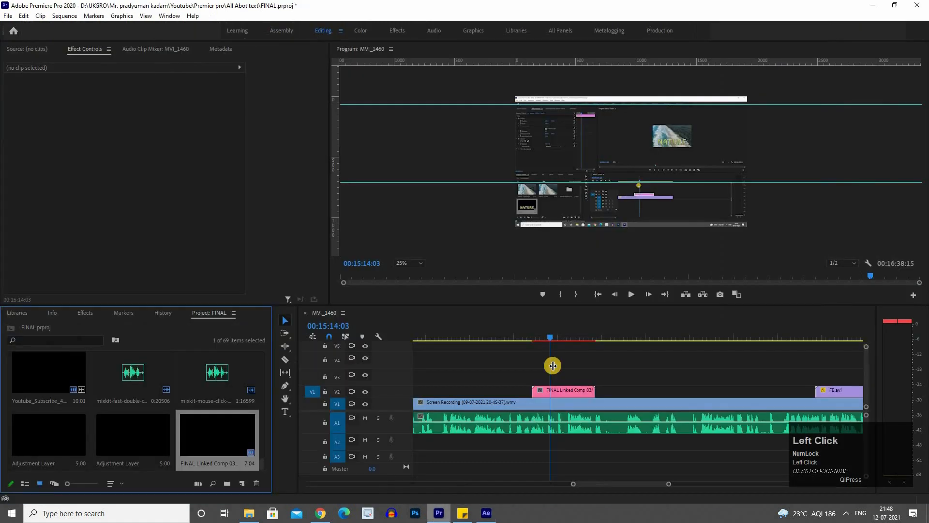
left_click(530, 335)
key("space")
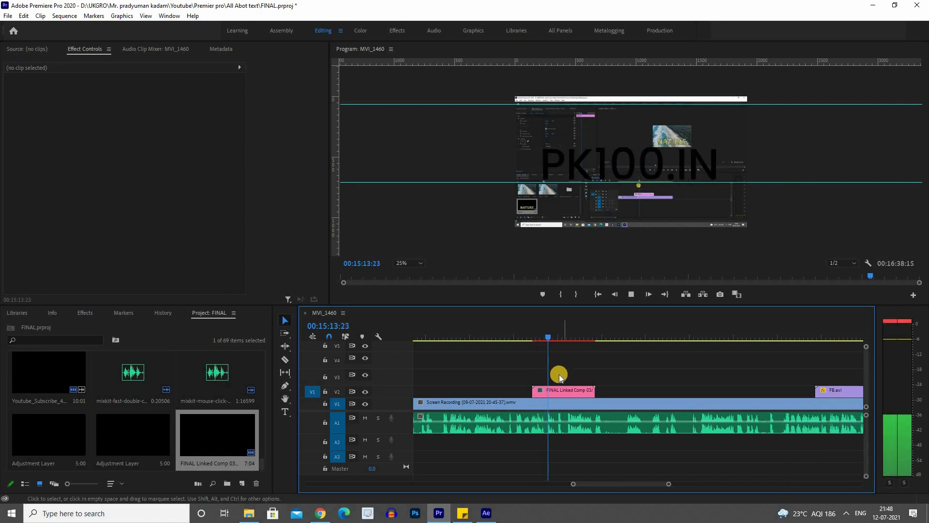
key("space")
Switch to After Effects, recolour the PK100.in text white and save the project.
left_click(487, 513)
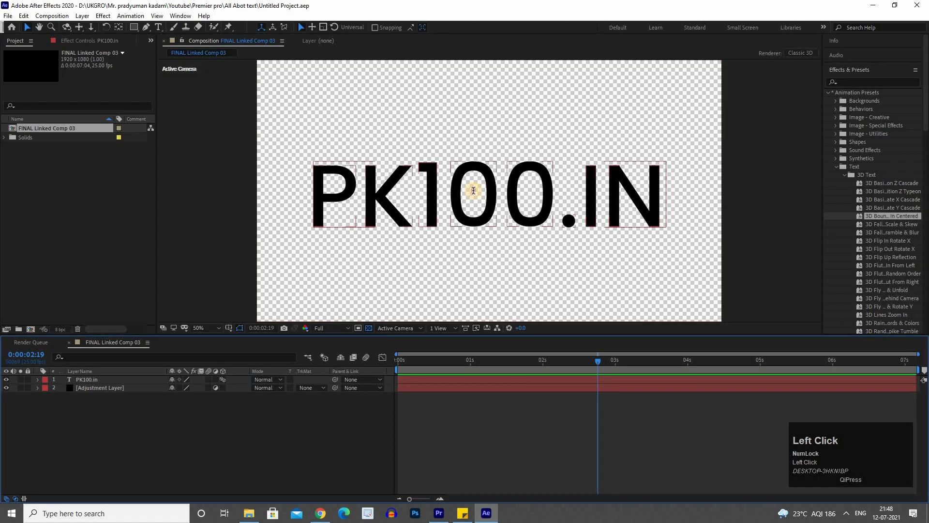
double_click(474, 190)
left_click(892, 140)
left_click(251, 419)
left_click(258, 423)
key("ctrl")
key("ctrl+s")
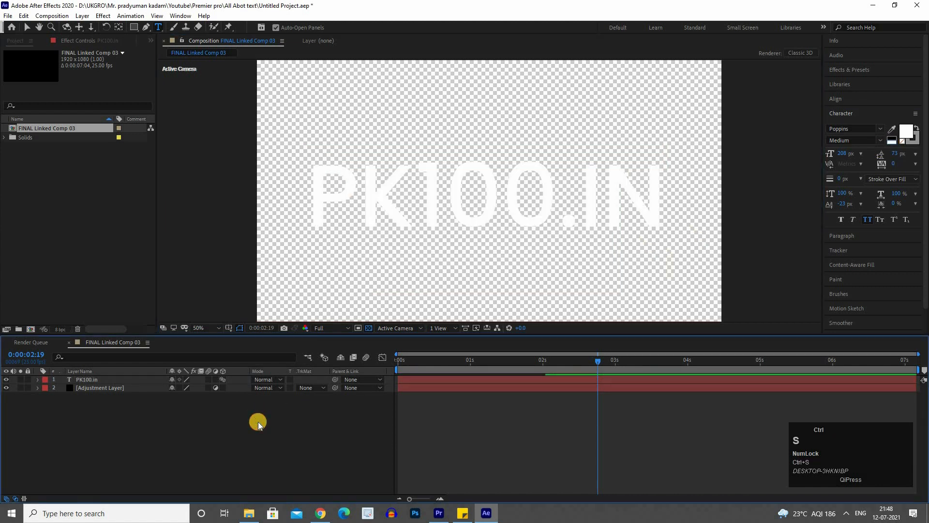
In Premiere Pro, open the FINAL Linked Comp 03 clip in the Source monitor and inspect its effect controls.
left_click(600, 294)
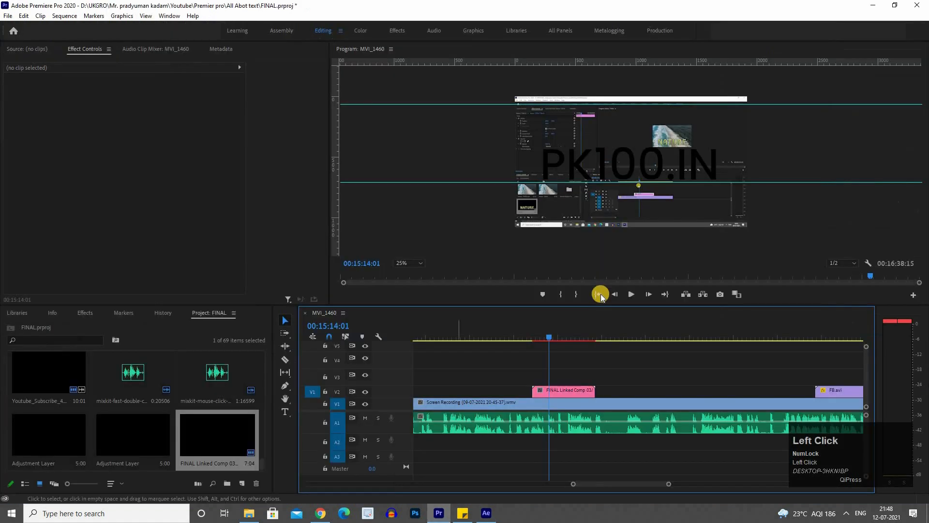
left_click(552, 390)
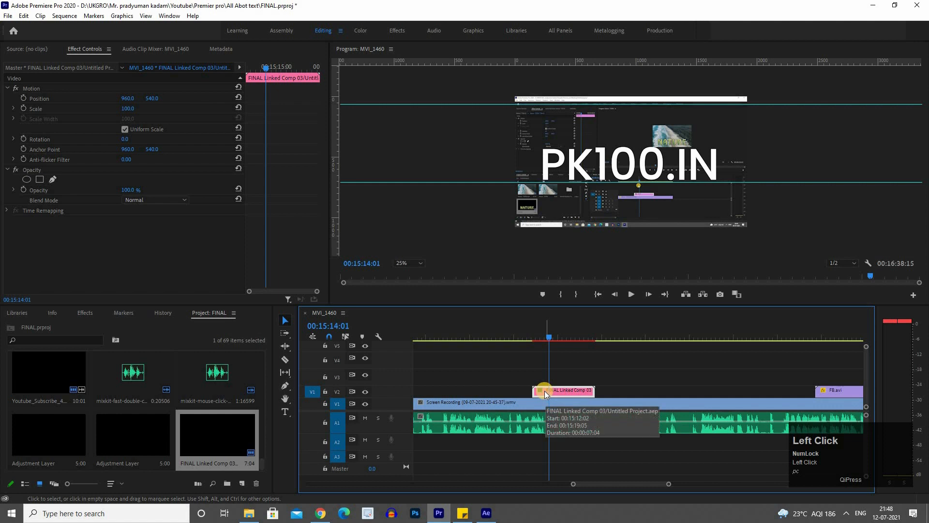
double_click(542, 391)
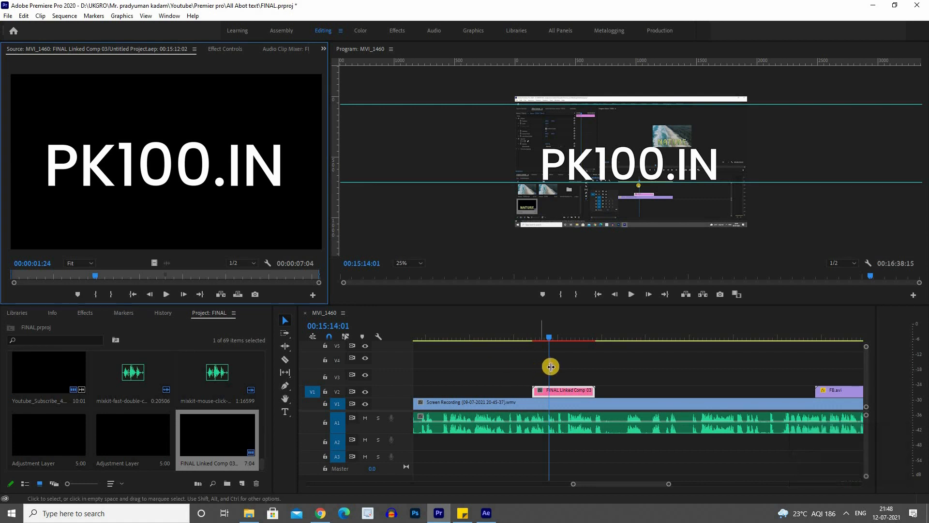
left_click(225, 49)
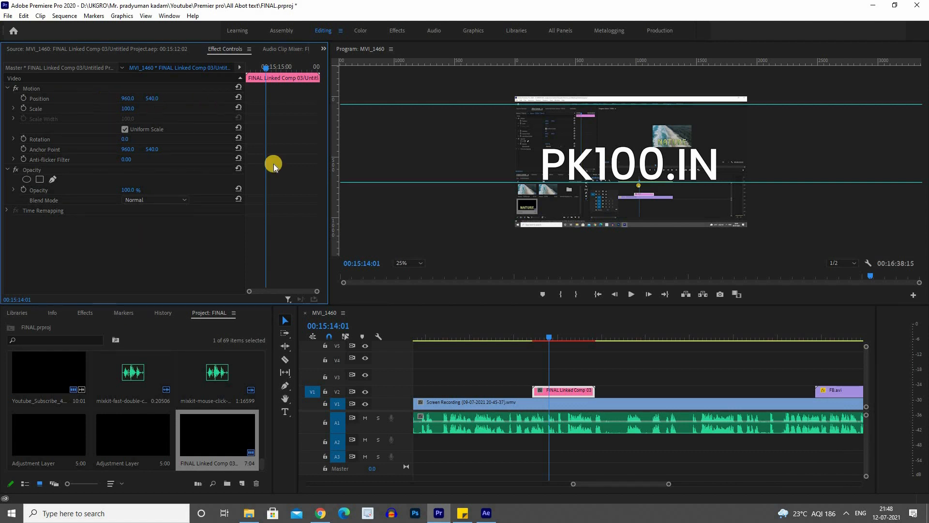
Play the linked title clip in the sequence from its start, stop playback and deselect the clip.
left_click(533, 336)
key("space")
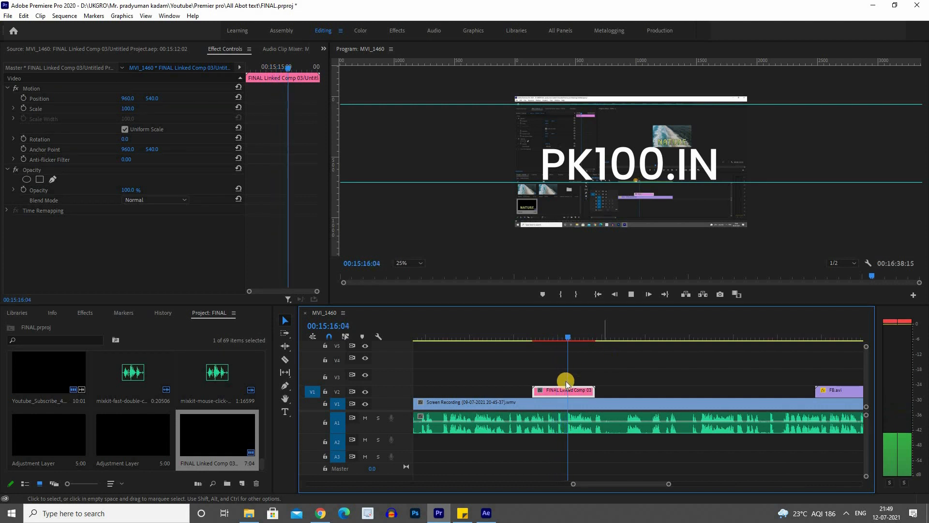
key("space")
left_click(409, 466)
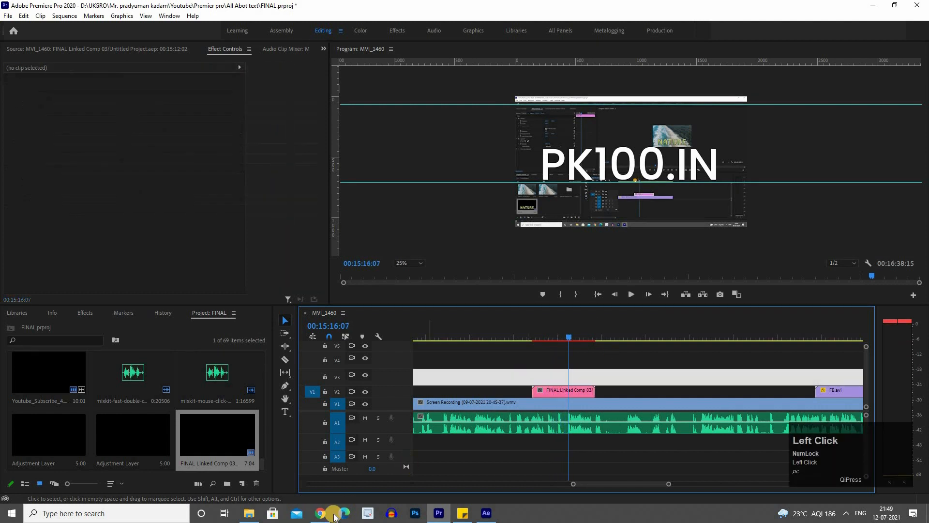
Switch to After Effects and import SUBSCRIBE.aep from File Explorer into the project.
left_click(486, 514)
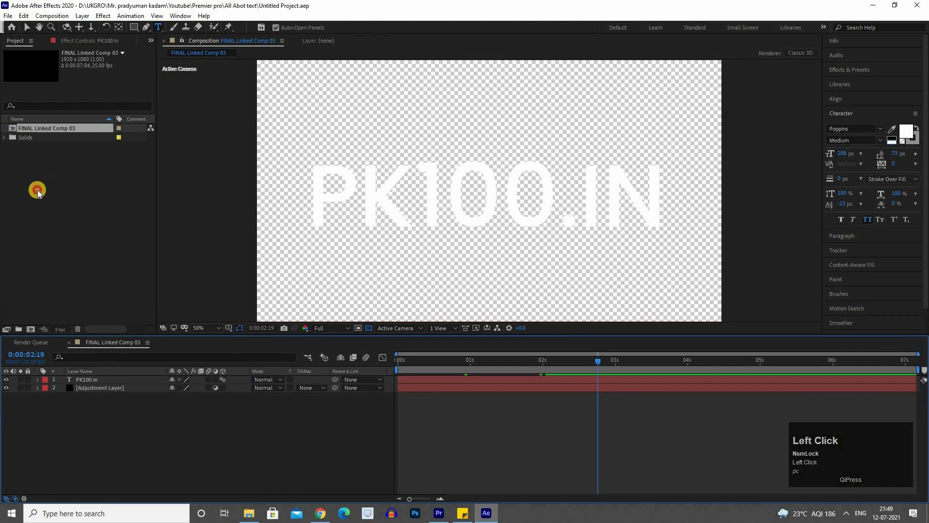
left_click(37, 189)
left_click(403, 202)
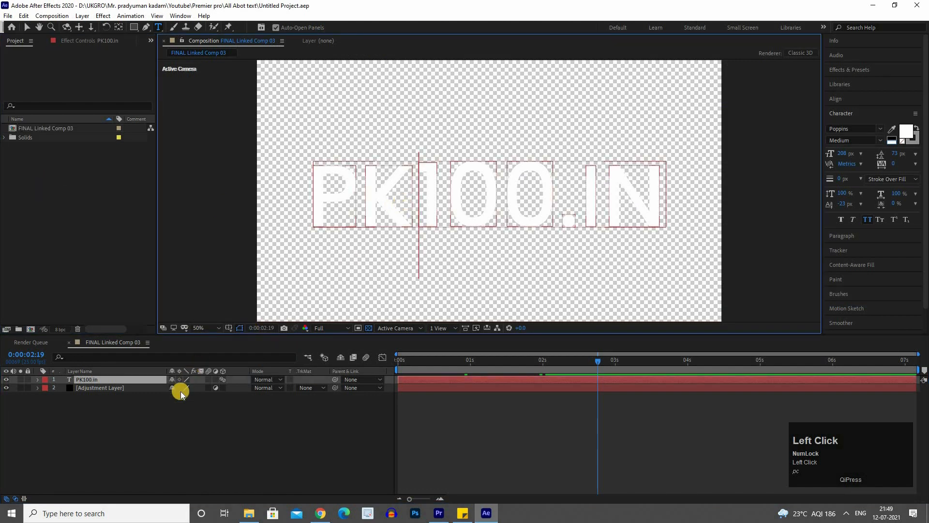
left_click(128, 421)
left_click(93, 380)
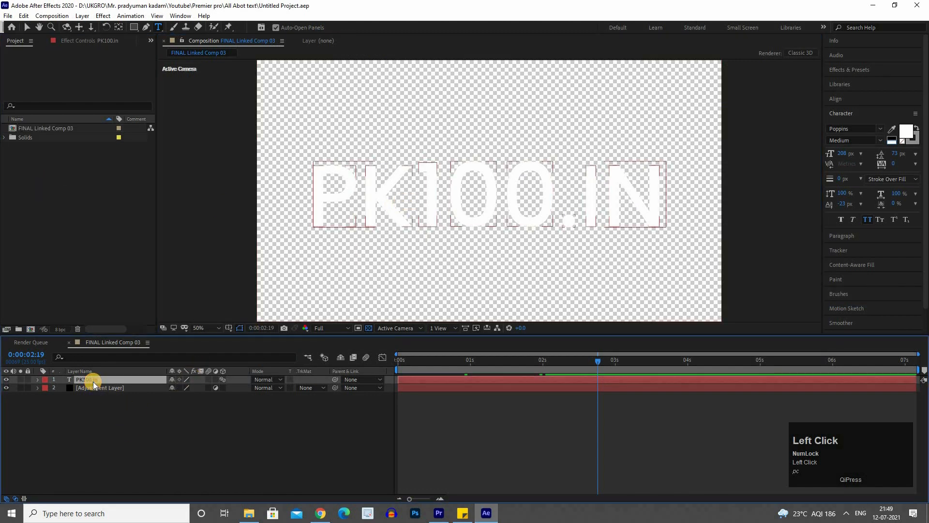
left_click(119, 404)
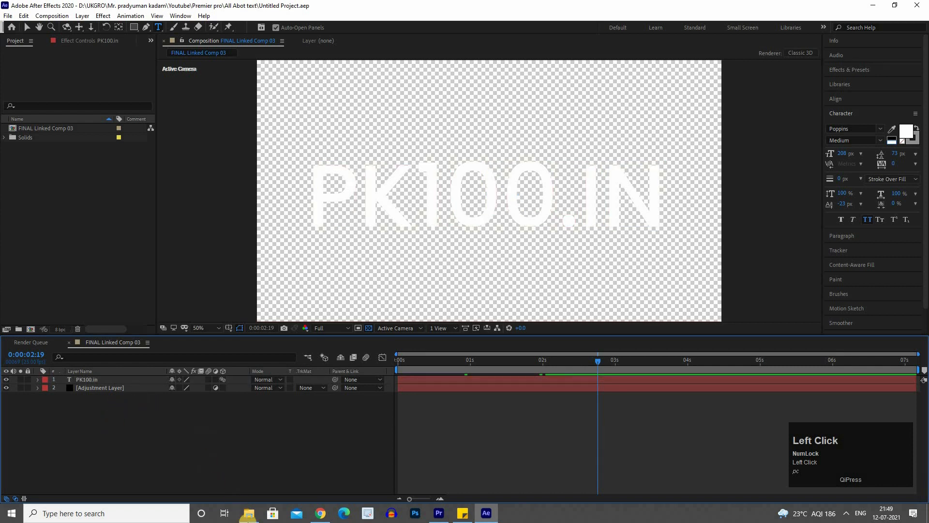
left_click(248, 514)
left_click_drag(172, 196, 73, 200)
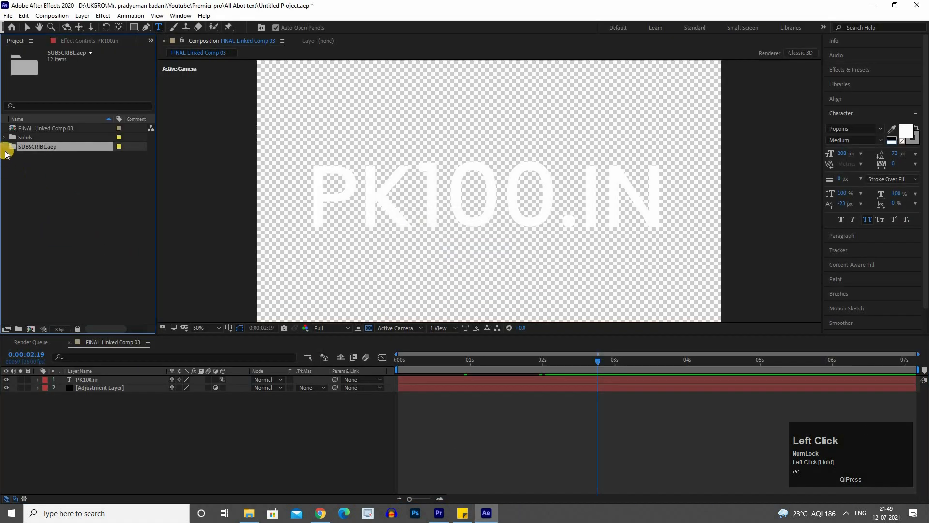
Add the Youtube_Subscribe_4 composition from SUBSCRIBE.aep above the PK100.in layer in FINAL Linked Comp 03, and hide the PK100.in layer.
left_click(5, 147)
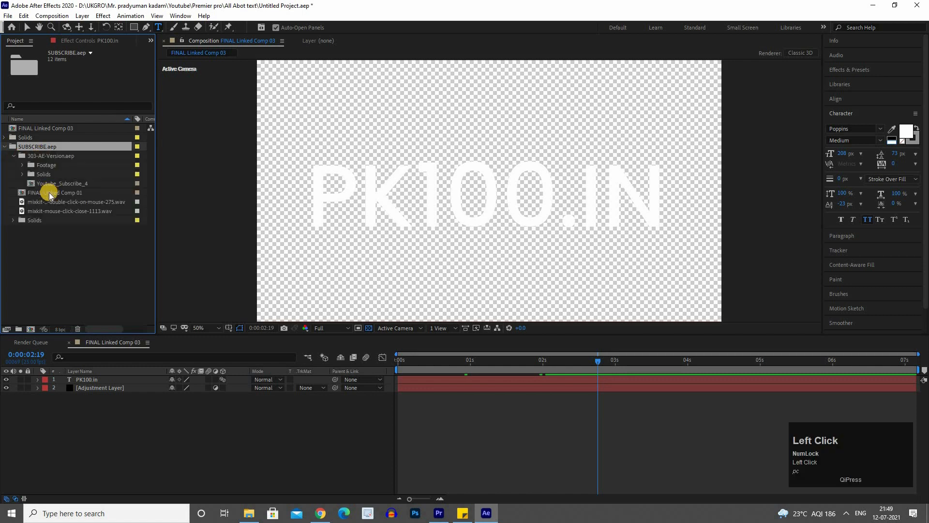
left_click(39, 196)
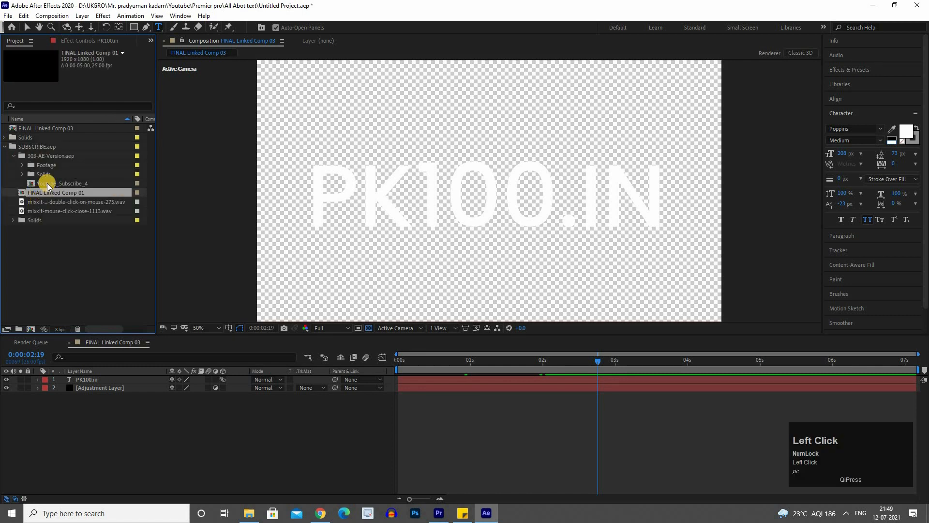
left_click_drag(42, 183, 81, 382)
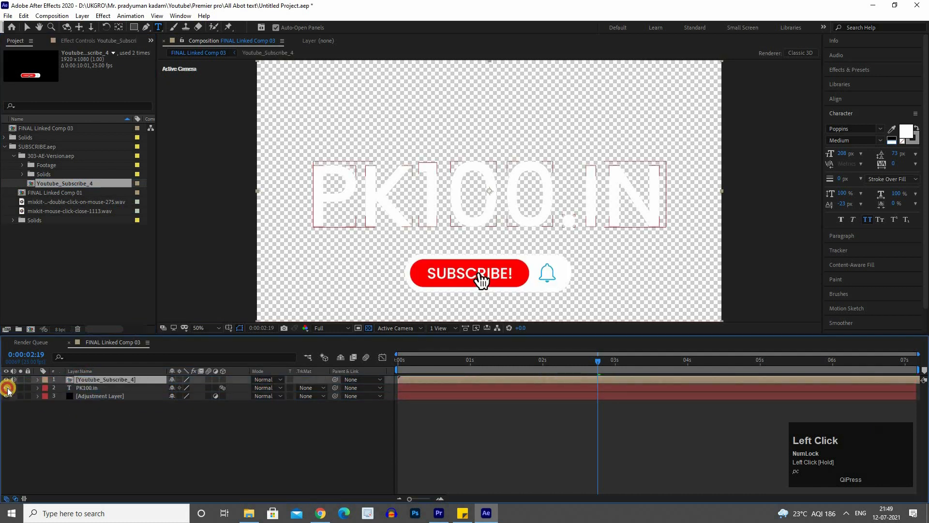
left_click(7, 388)
Play FINAL Linked Comp 03 from the start to preview the subscribe button animation.
left_click_drag(390, 368, 380, 369)
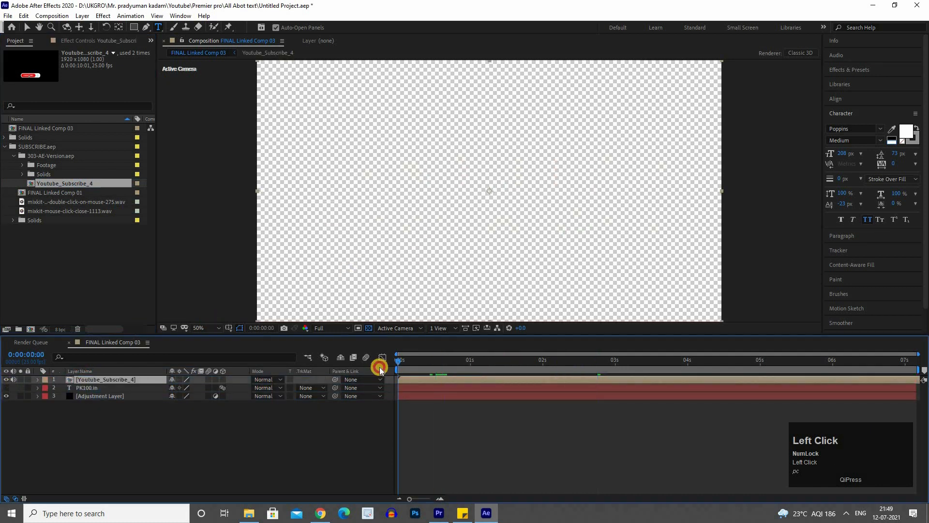
key("space")
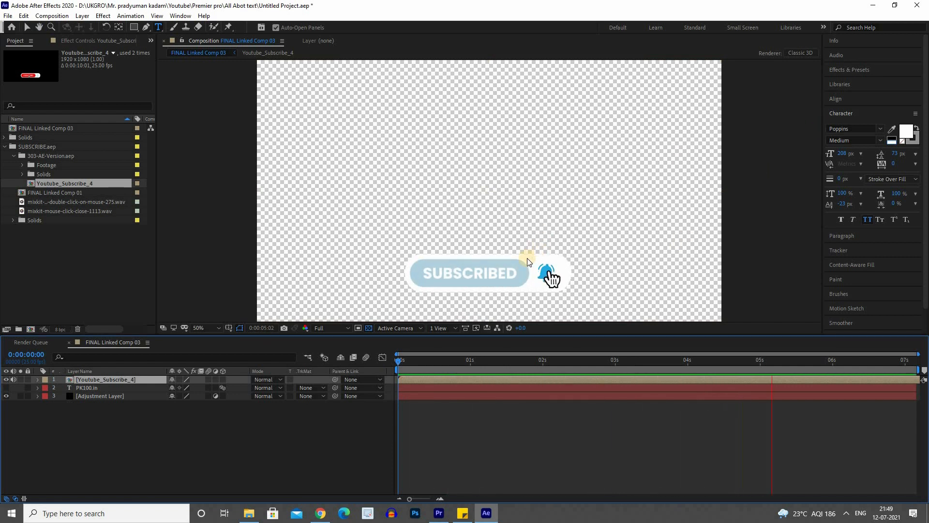
key("space")
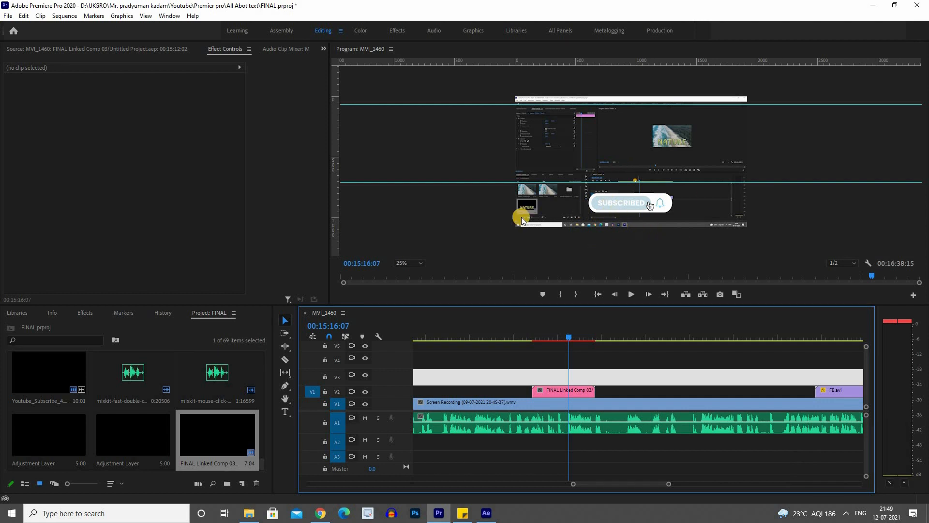
Switch back to After Effects and replay the subscribe button animation from the start.
left_click(487, 513)
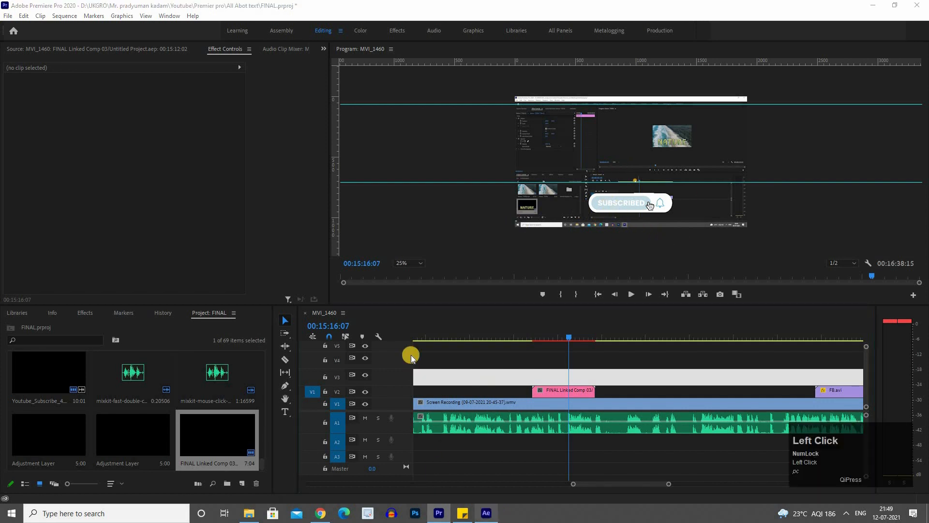
left_click(386, 366)
key("space")
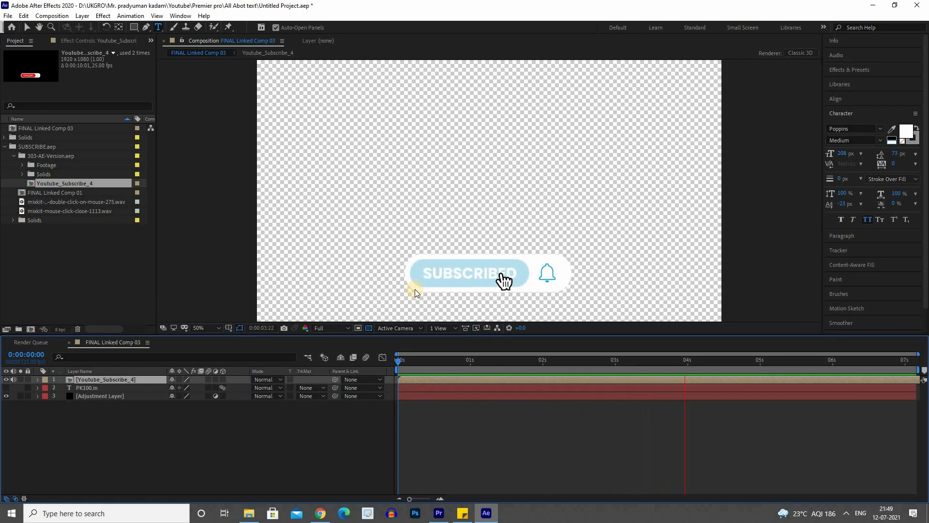
key("space")
Switch to Premiere Pro and play the linked clip from its start to check the subscribe animation in the sequence.
left_click(439, 513)
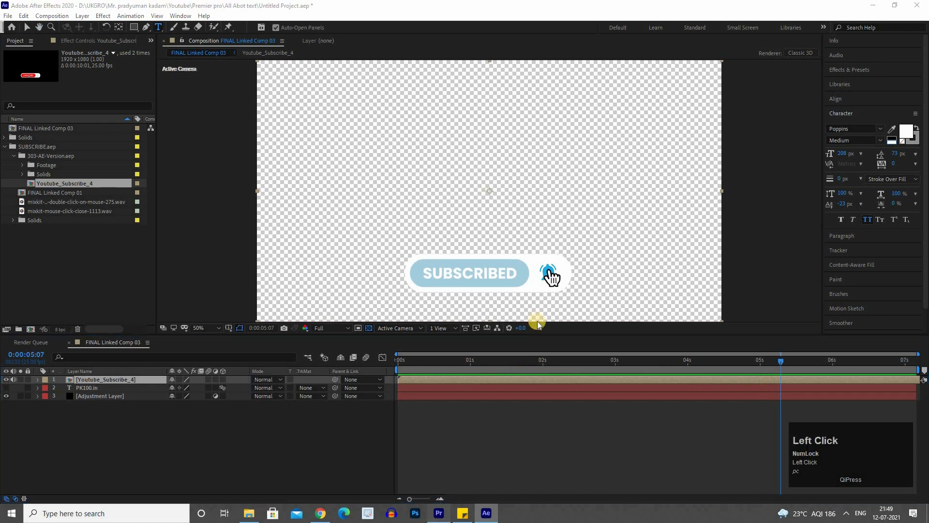
left_click(528, 334)
key("space")
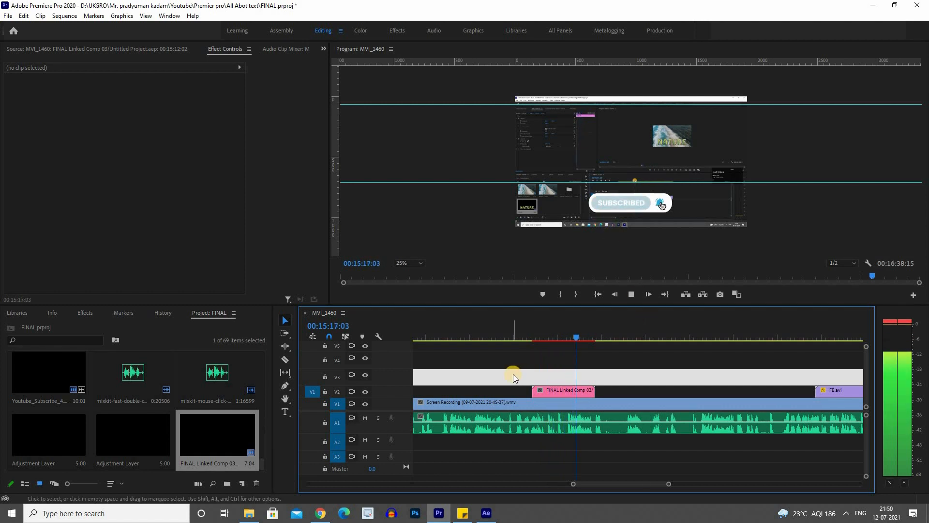
key("space")
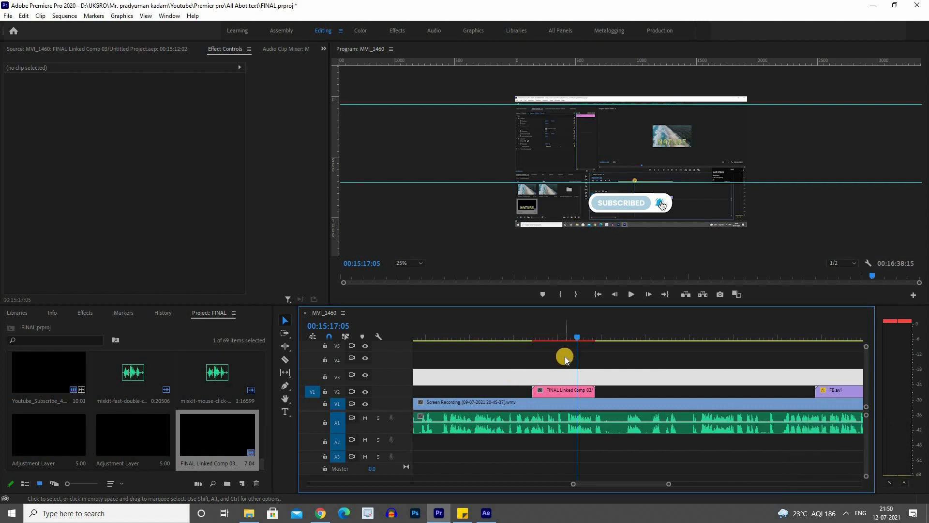
left_click(486, 513)
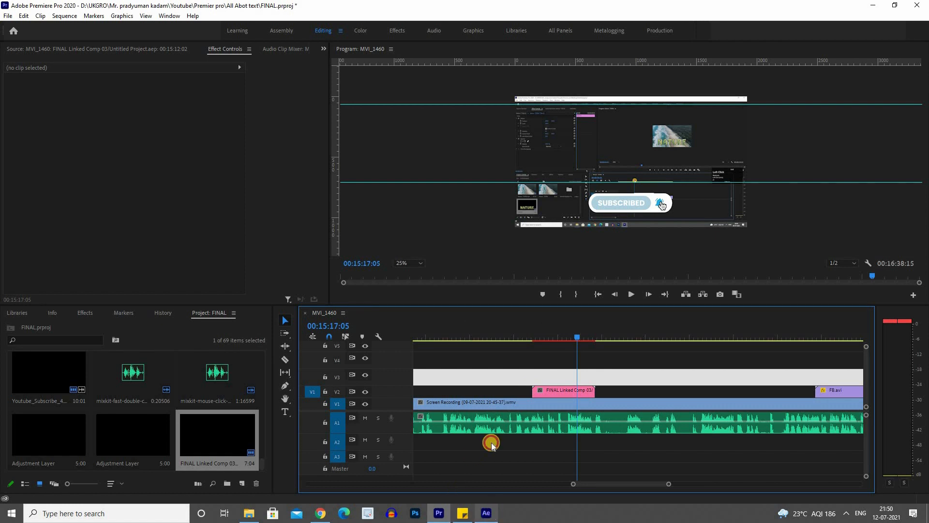
left_click(67, 272)
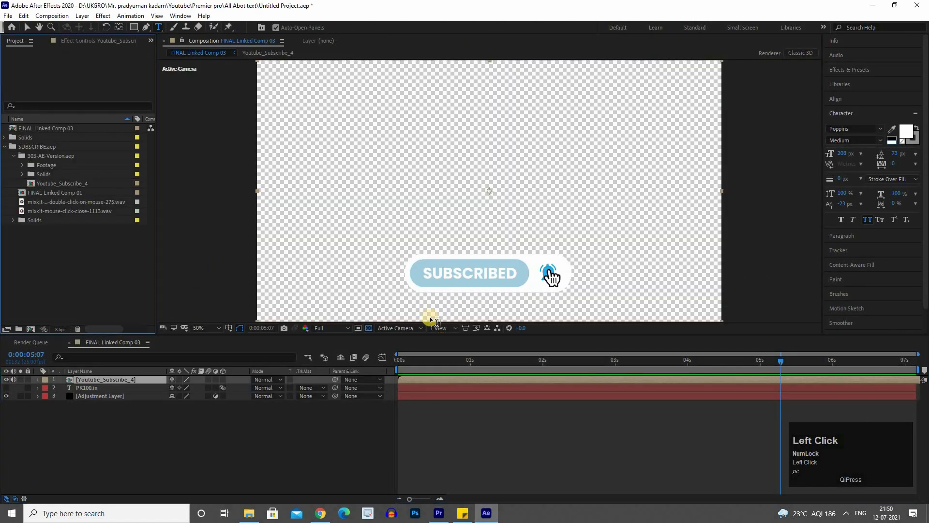
left_click(270, 435)
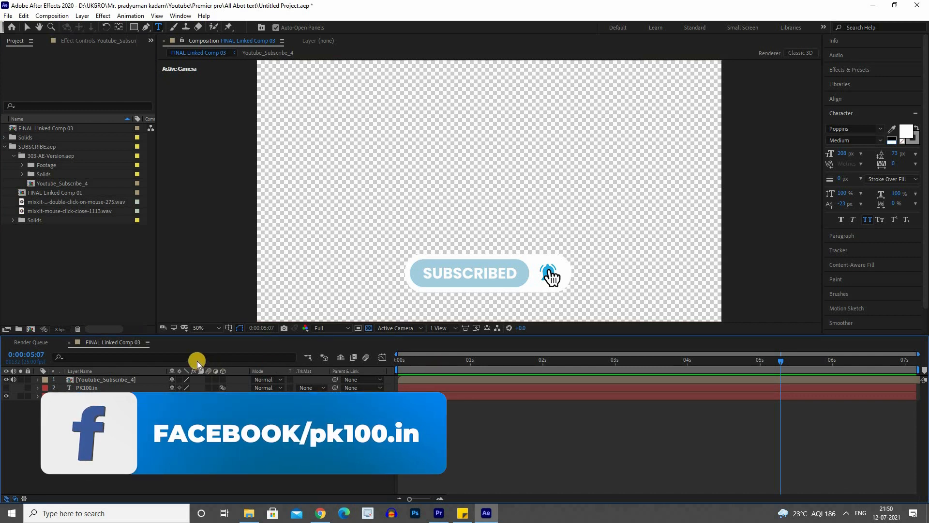
key("ctrl+shift+s")
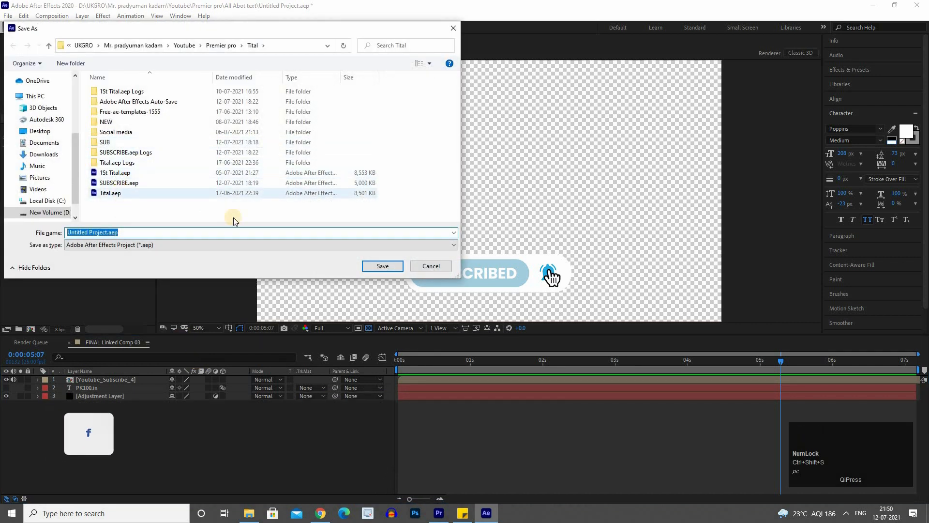
left_click(430, 266)
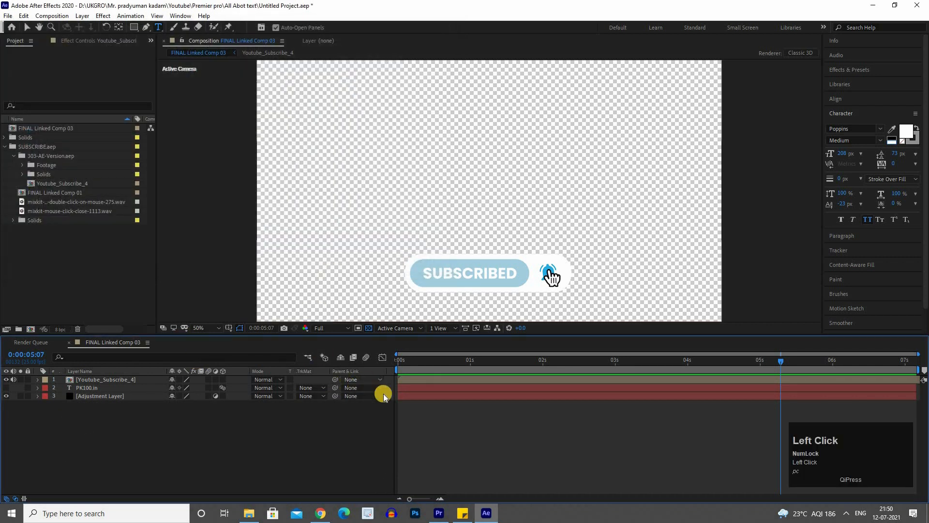
Switch to Premiere Pro and move the playhead to the start of the linked clip.
left_click(437, 514)
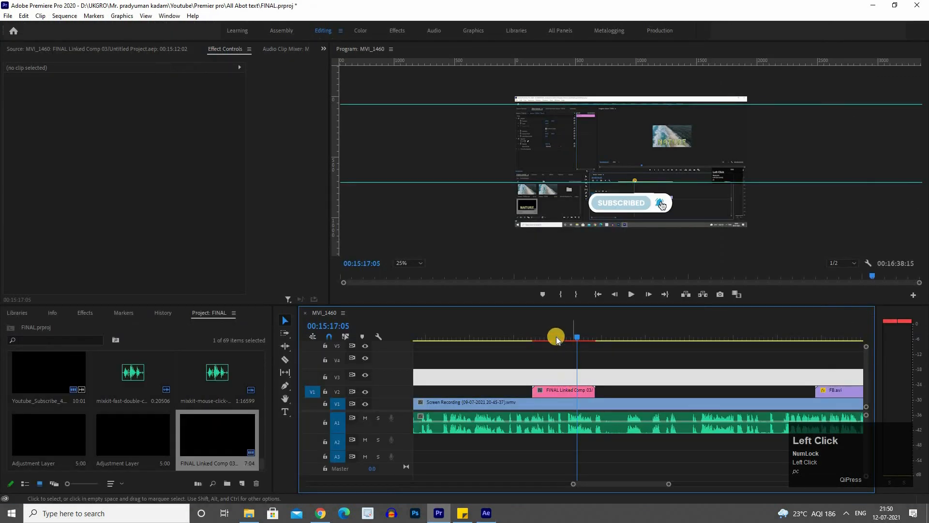
left_click_drag(535, 336, 533, 342)
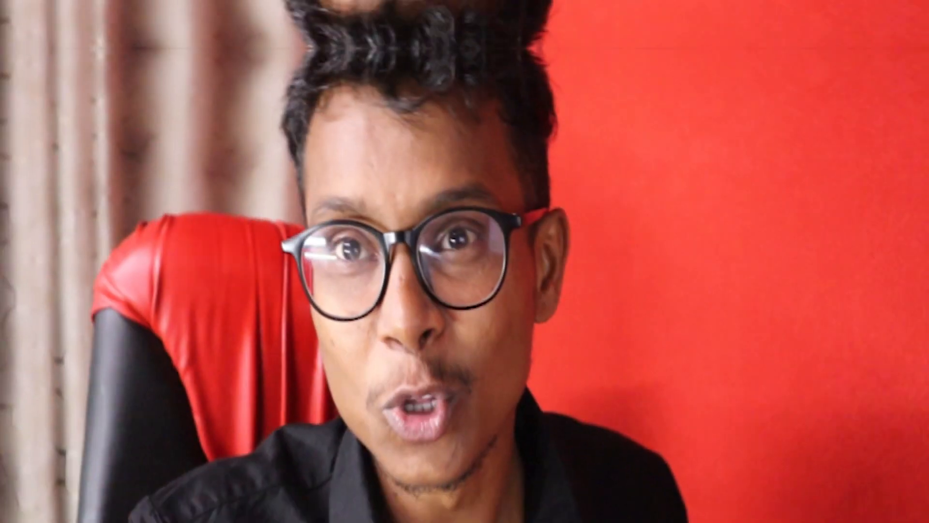